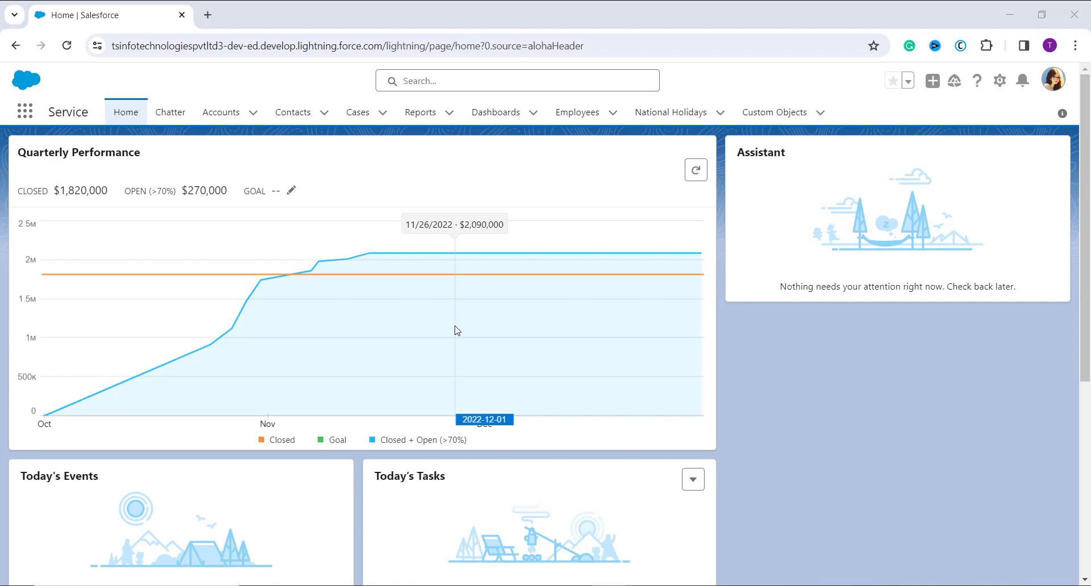
Open Salesforce Setup home in a new browser tab from the gear menu
left_click(999, 80)
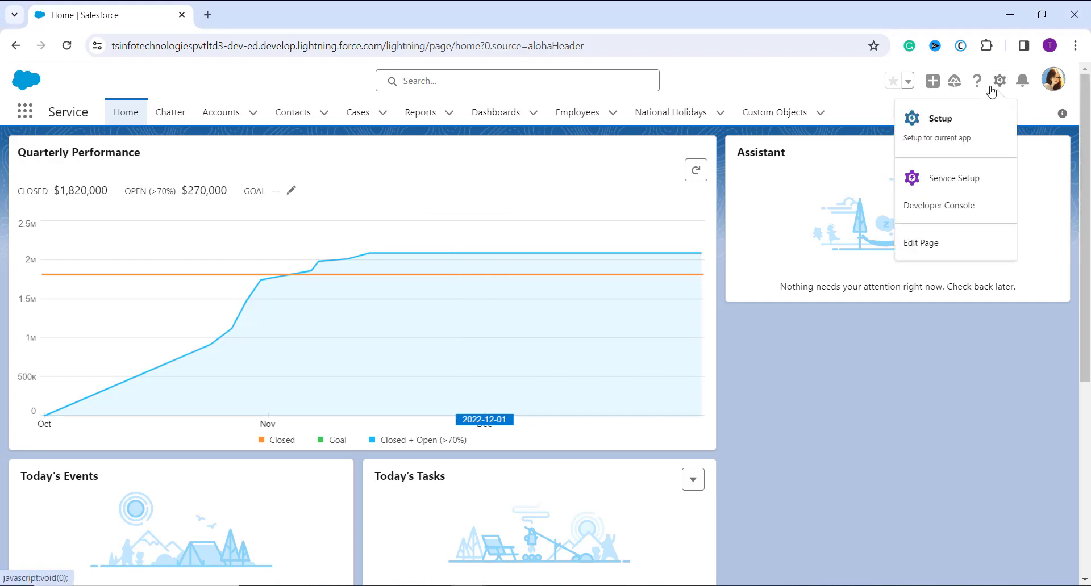
left_click(972, 124)
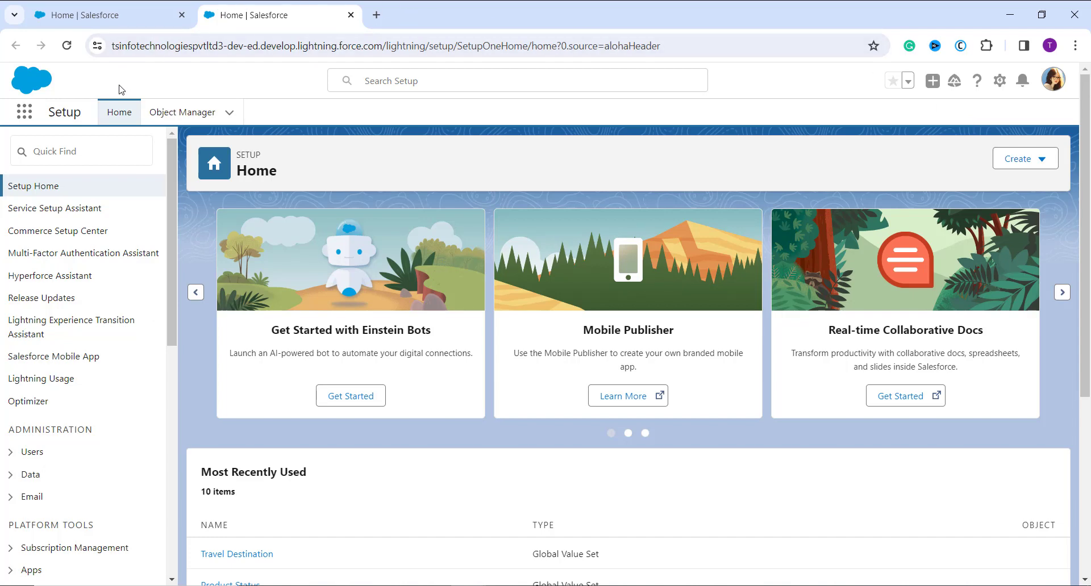
Search Quick Find for 'picklist va' and open the Picklist Value Sets page
left_click(53, 151)
type("p")
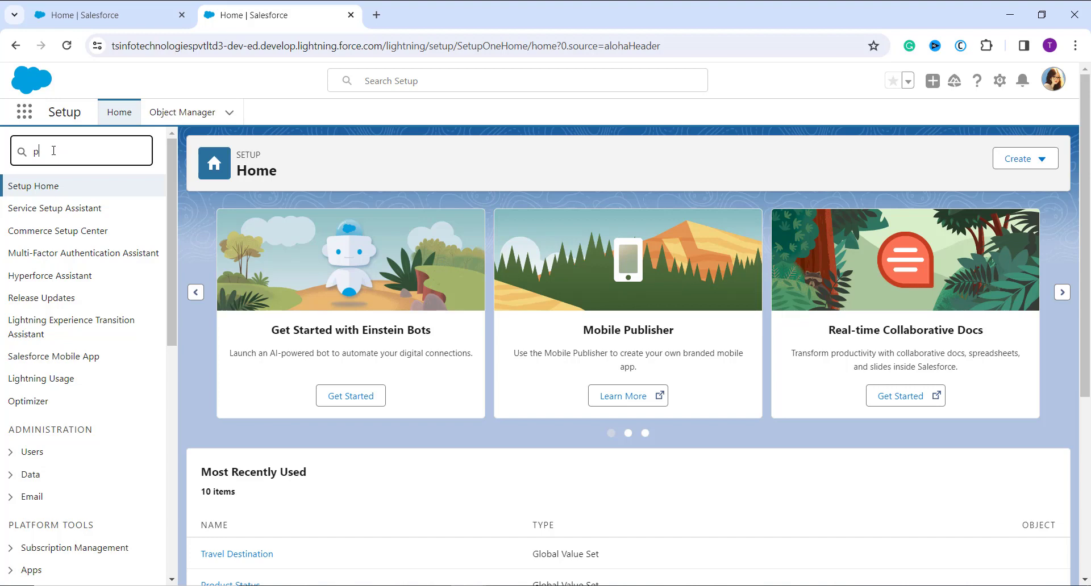
type("icklist va")
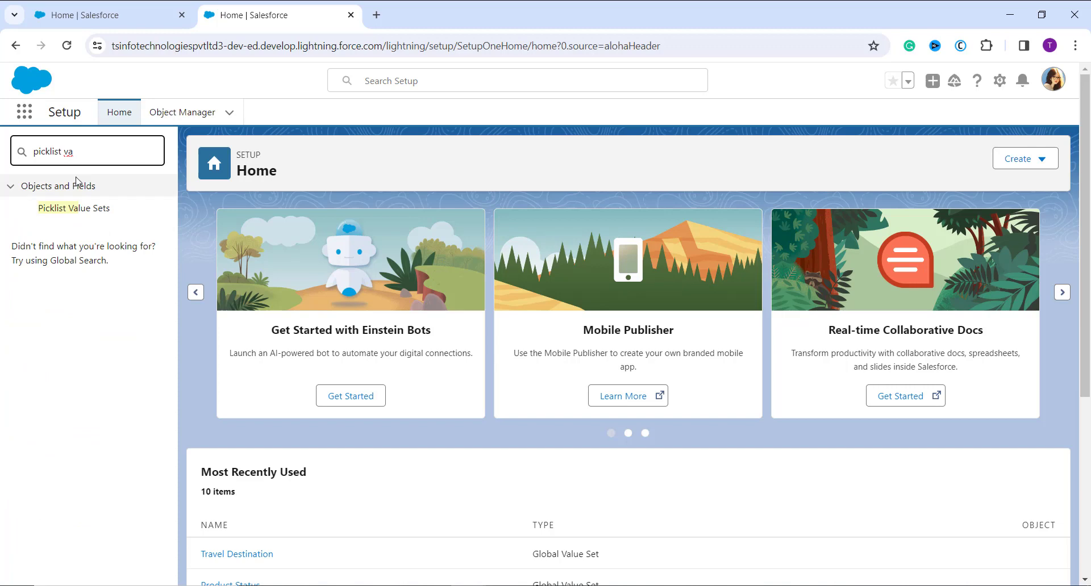
left_click(80, 208)
left_click(80, 208)
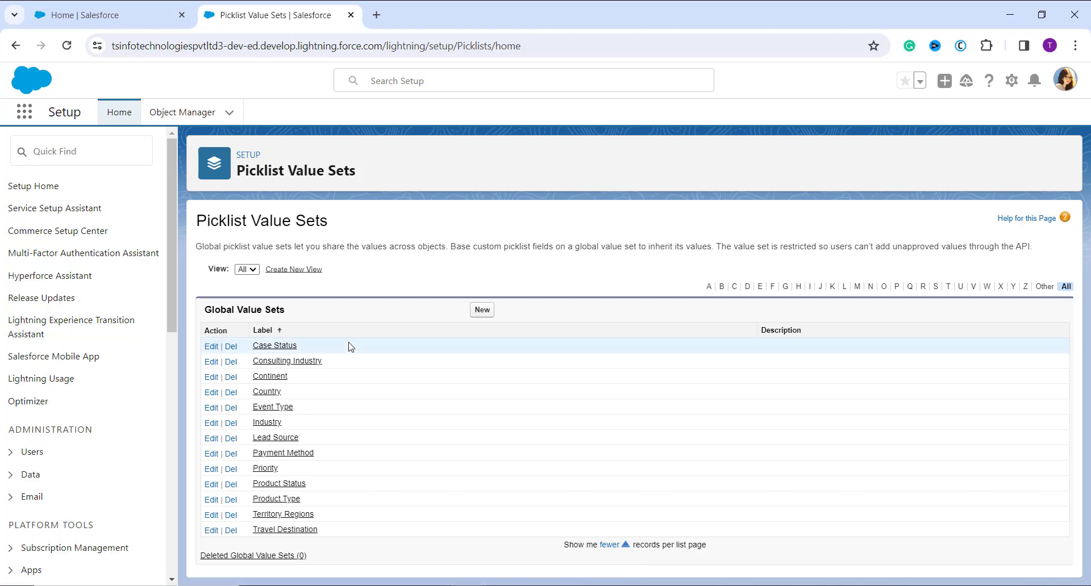
Open the Territory Regions value set and start Replace on its values
left_click(273, 515)
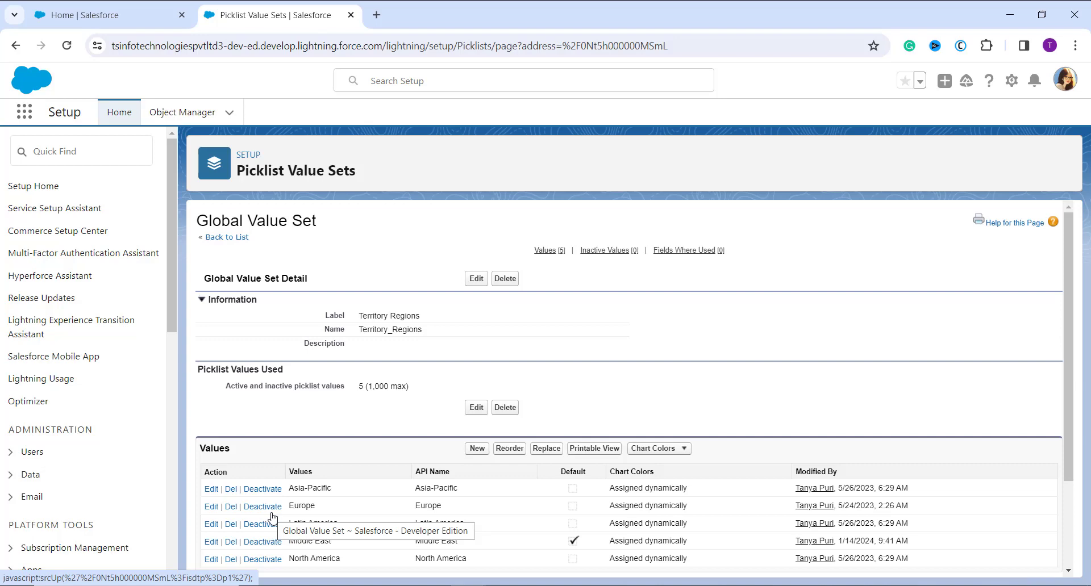
scroll(273, 517, "down", 2)
scroll(272, 517, "up", 2)
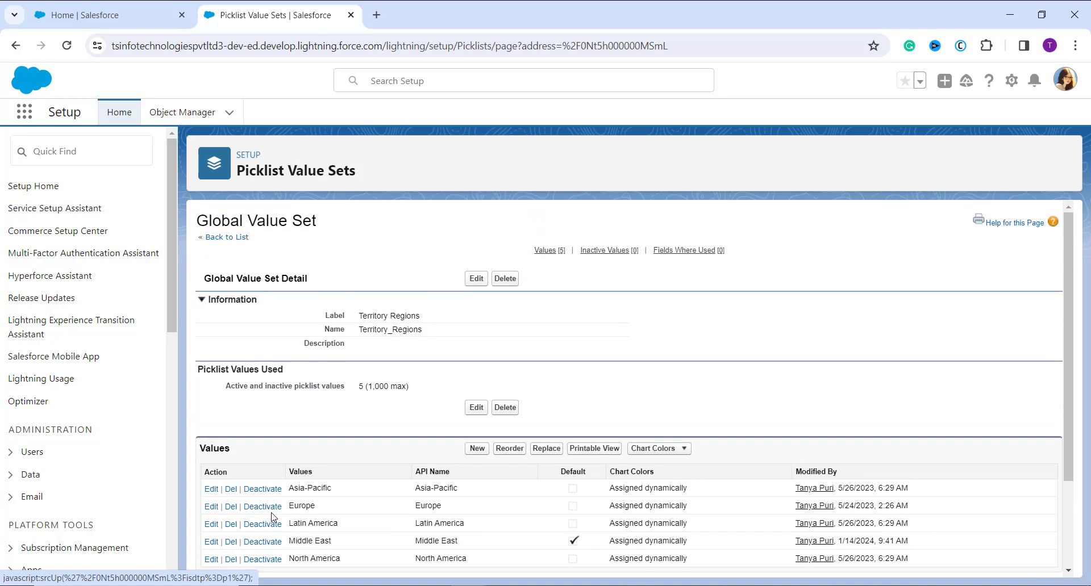
scroll(273, 516, "down", 1)
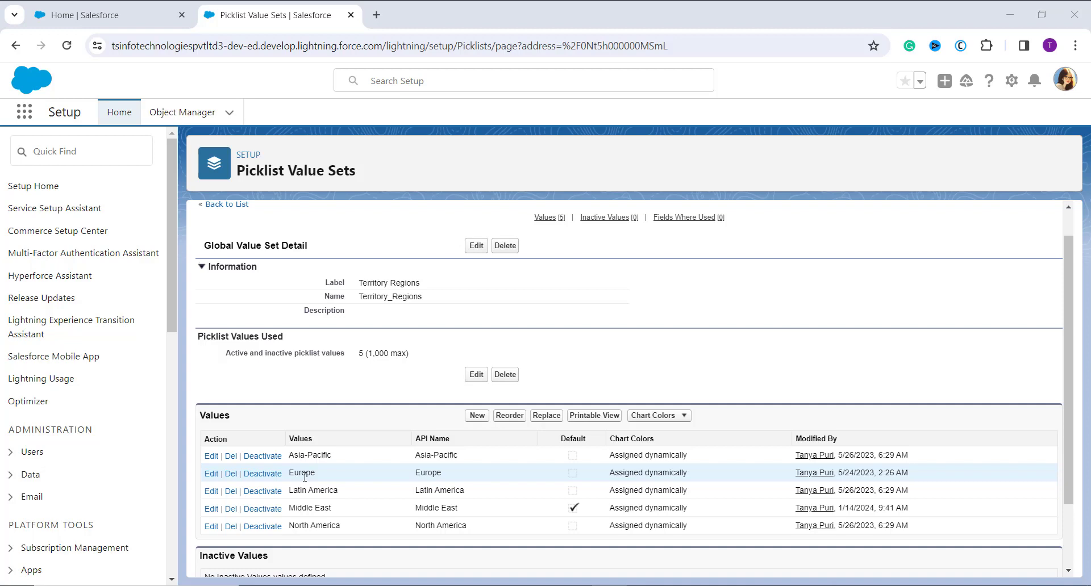
left_click(545, 419)
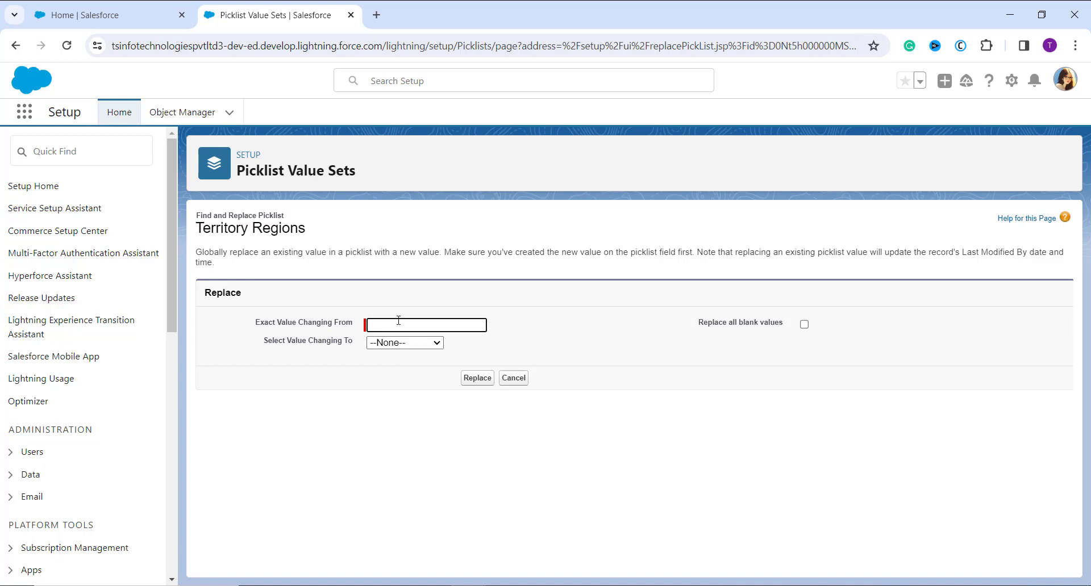
Replace Europe with Latin America across all Territory Regions records
type("Europe")
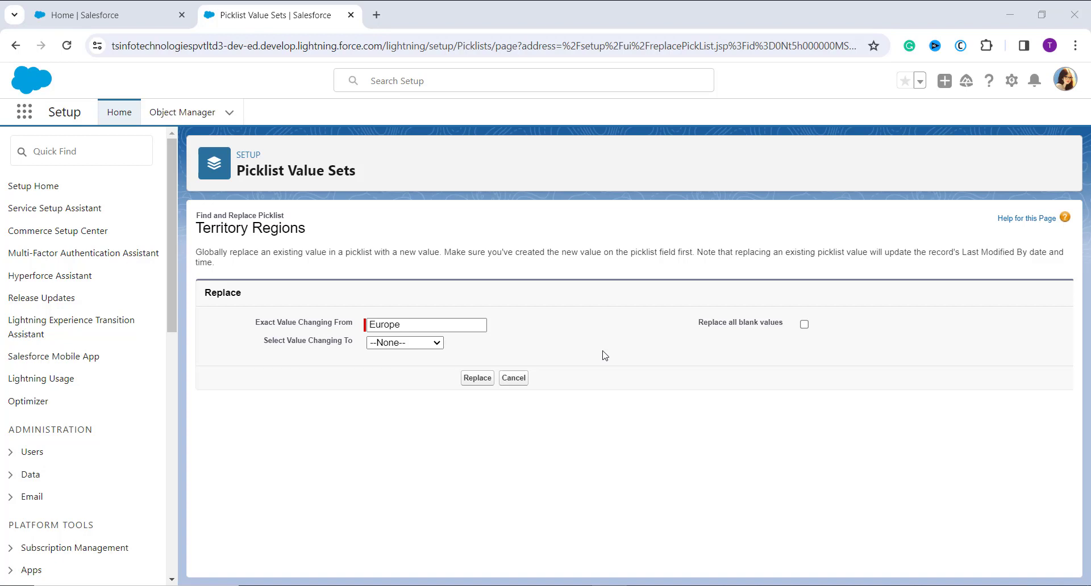
left_click(435, 344)
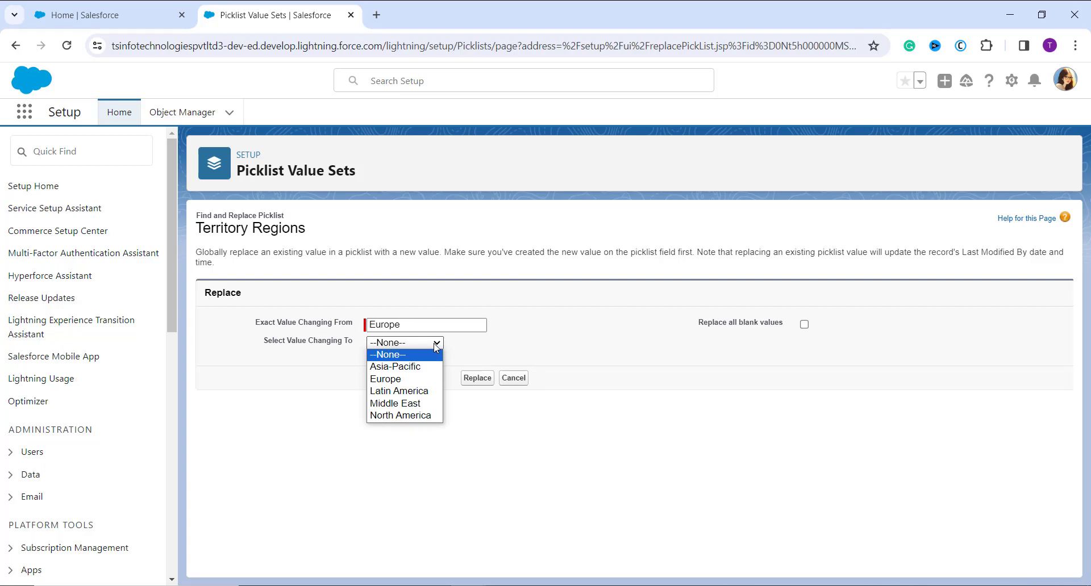
left_click(430, 392)
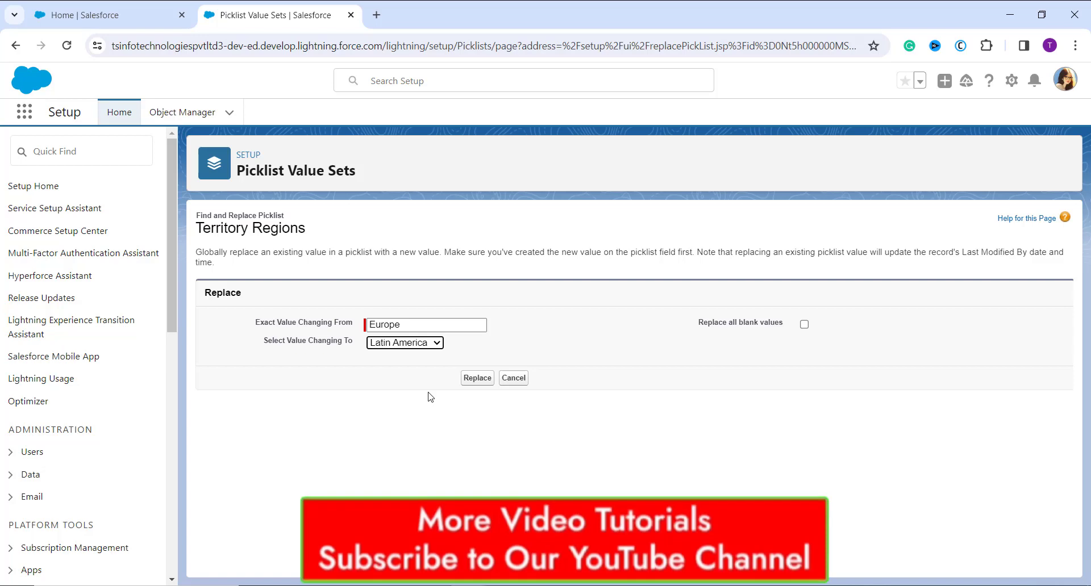
left_click(477, 382)
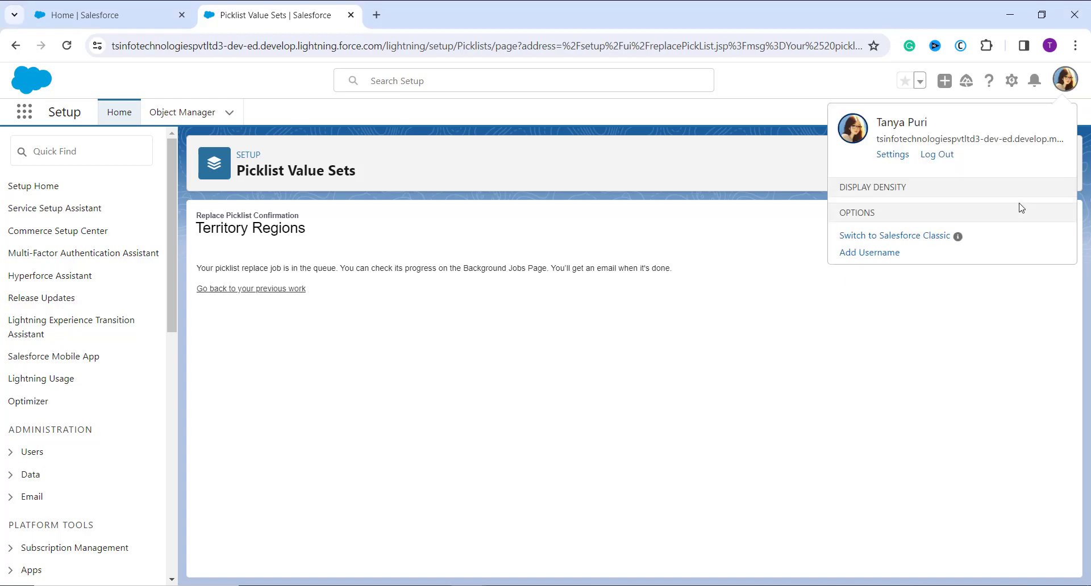
Switch to Salesforce Classic, then open Setup's Picklist Value Sets via Quick Find 'picklist'
left_click(943, 293)
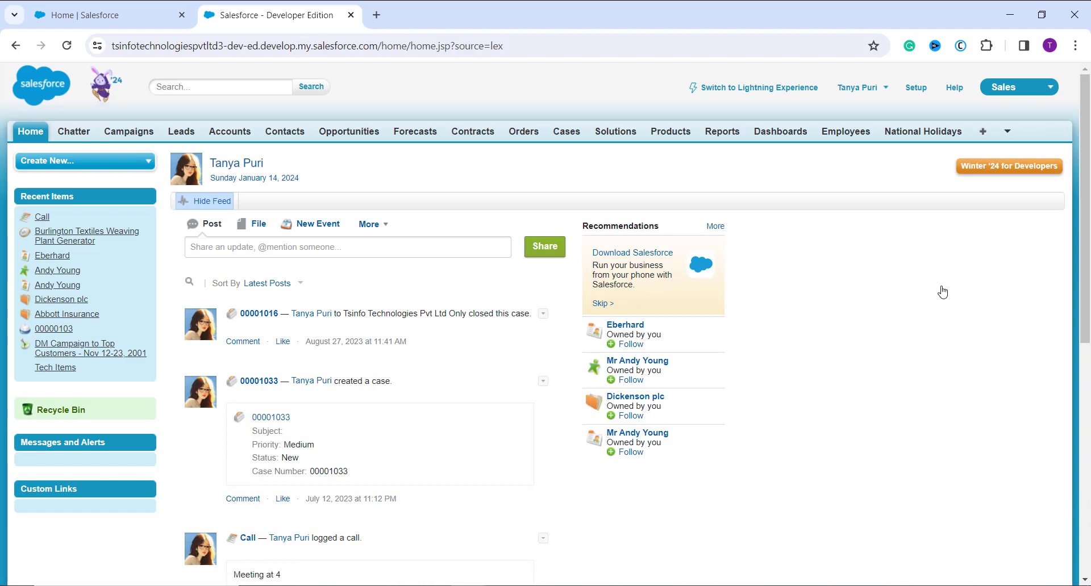
left_click(924, 91)
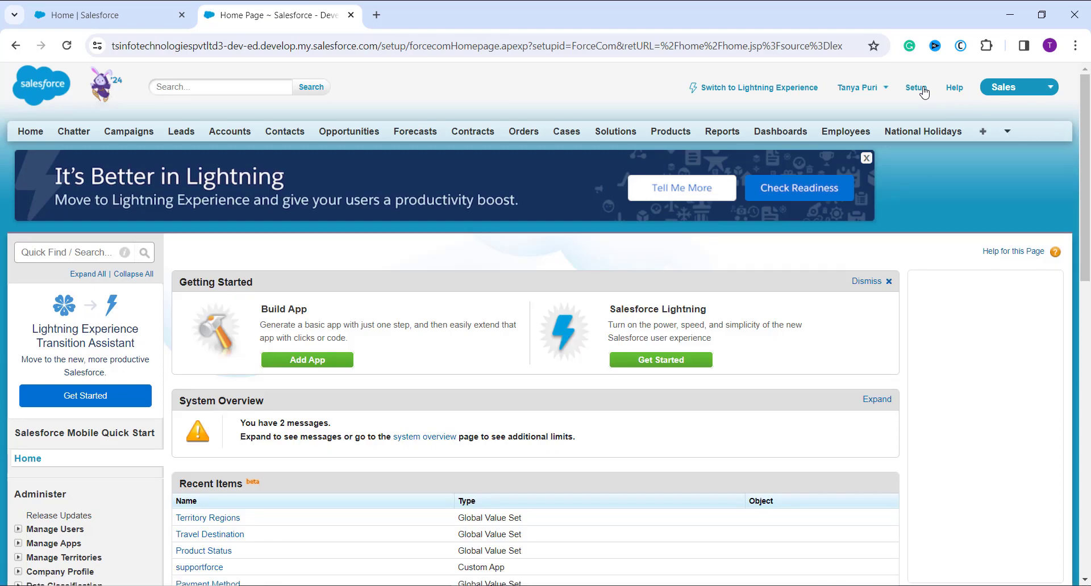
left_click(55, 256)
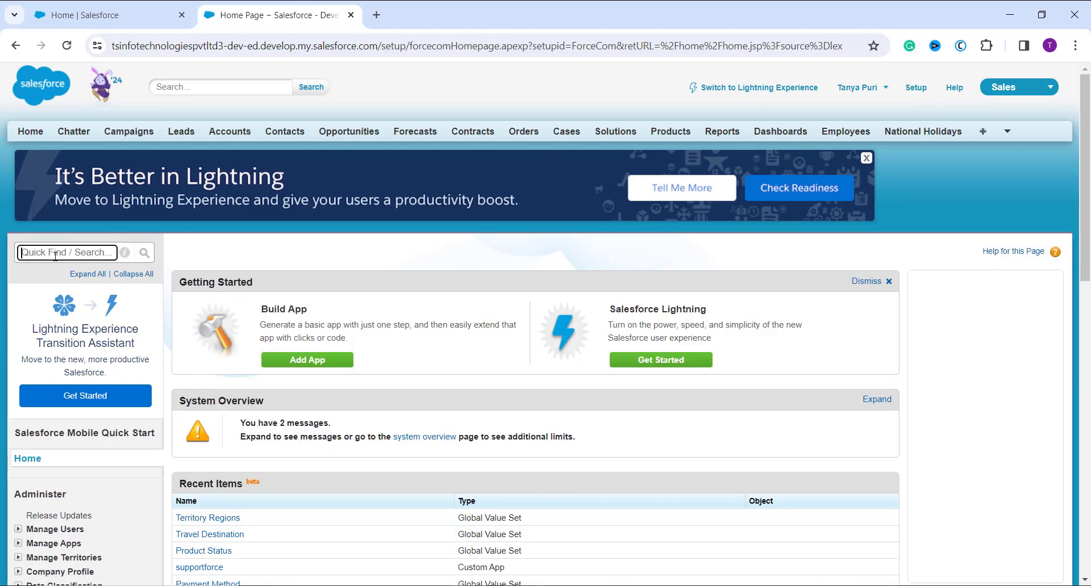
type("pic")
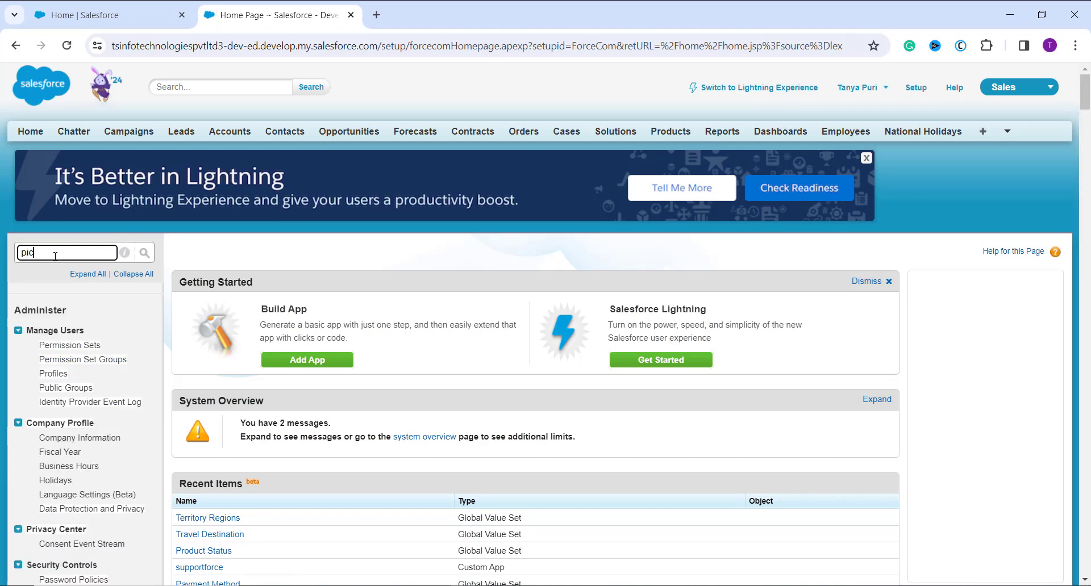
type("klist")
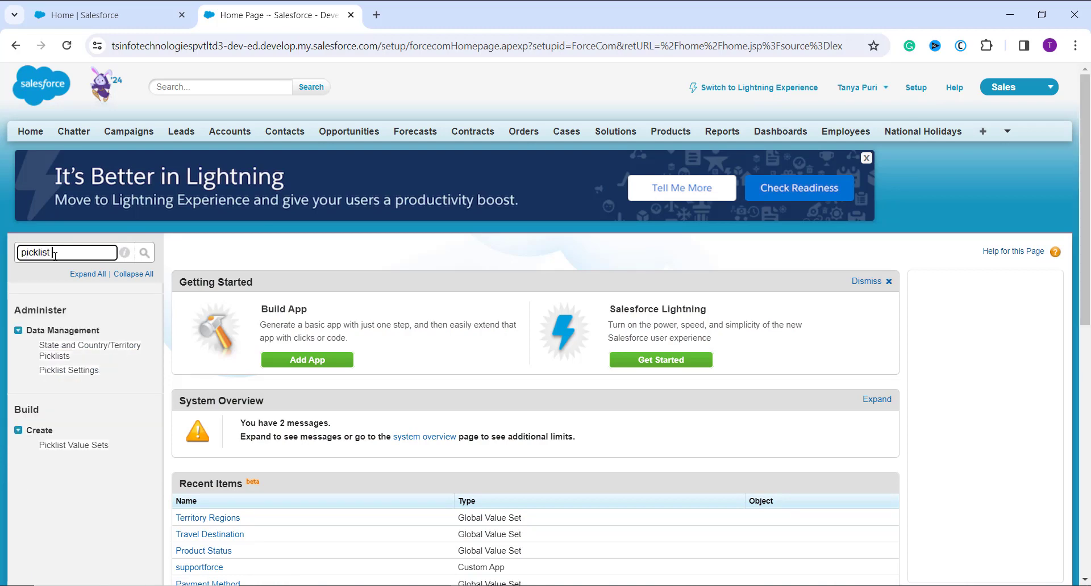
left_click(83, 449)
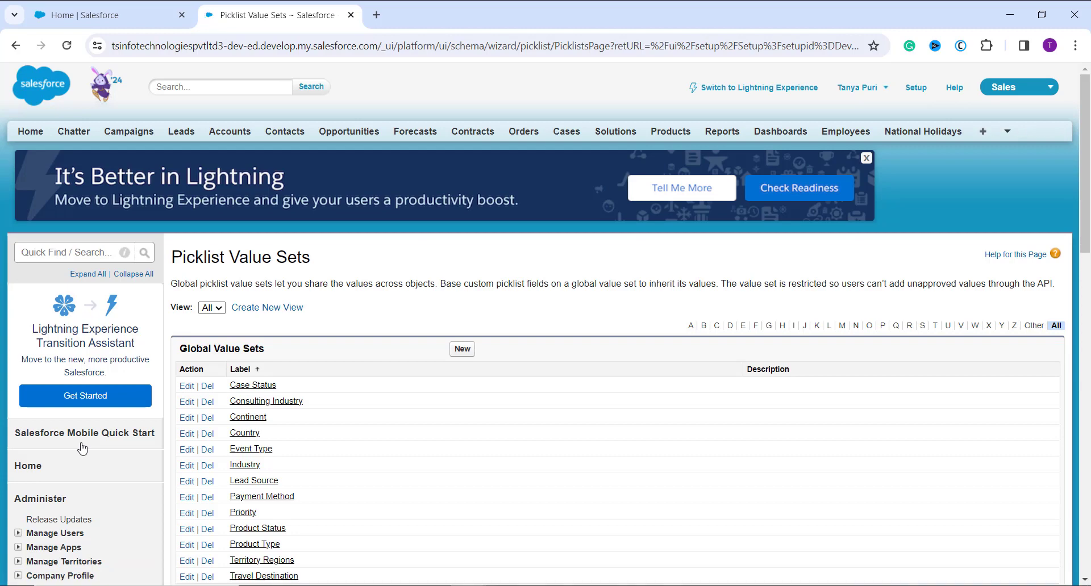
scroll(460, 513, "down", 3)
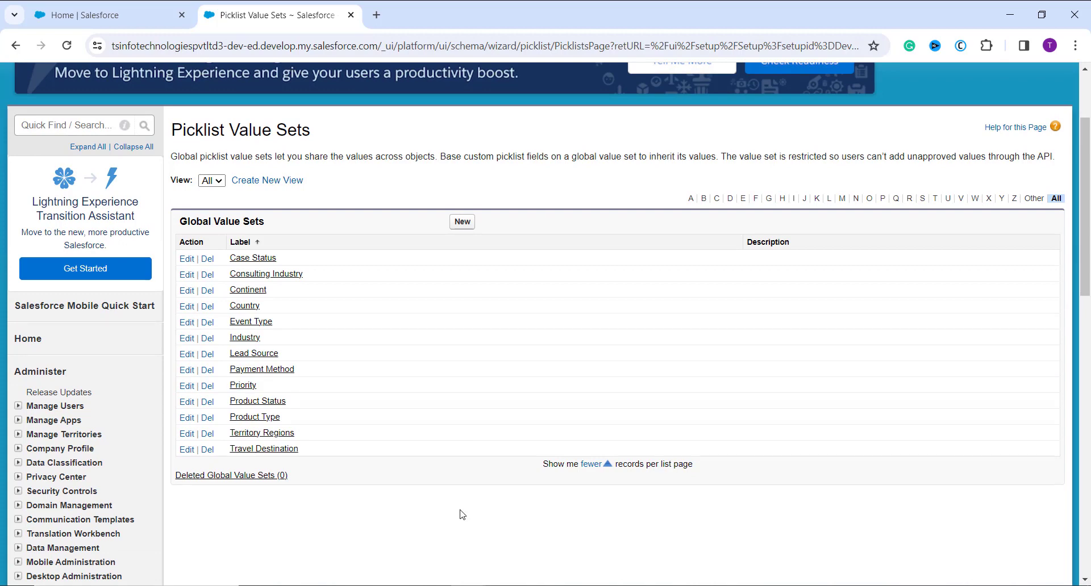
Open the Event Type value set and start Replace on its values
left_click(251, 322)
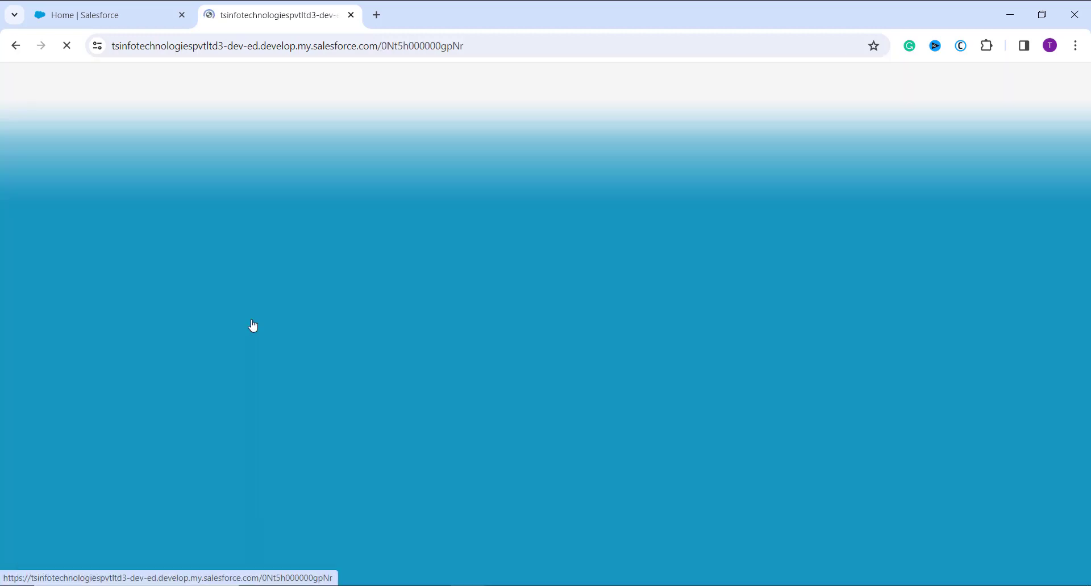
scroll(253, 324, "down", 5)
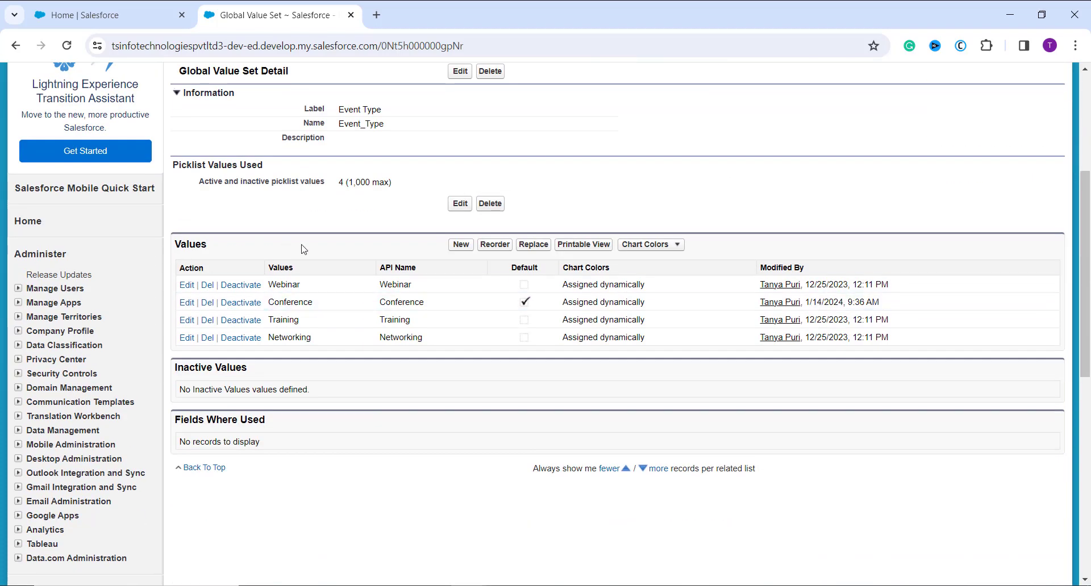
left_click(542, 250)
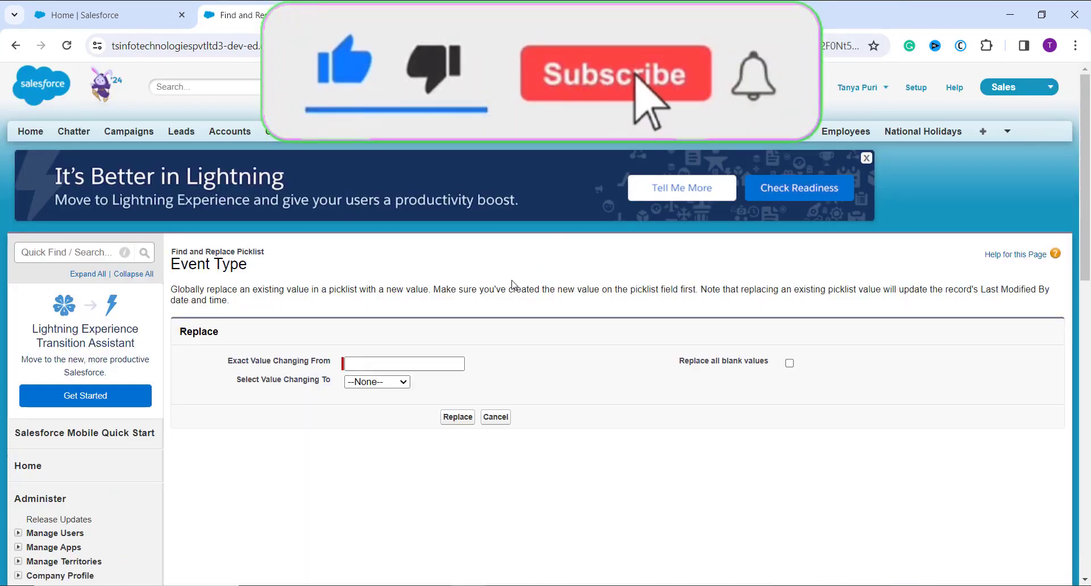
Replace Training with Conference across all Event Type records
left_click(402, 383)
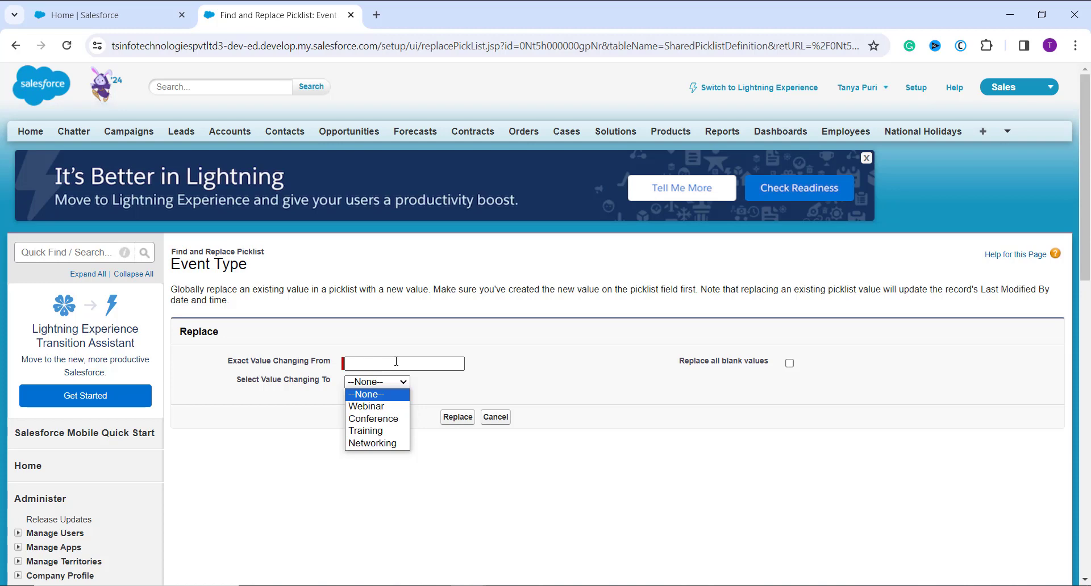
left_click(397, 363)
type("Training")
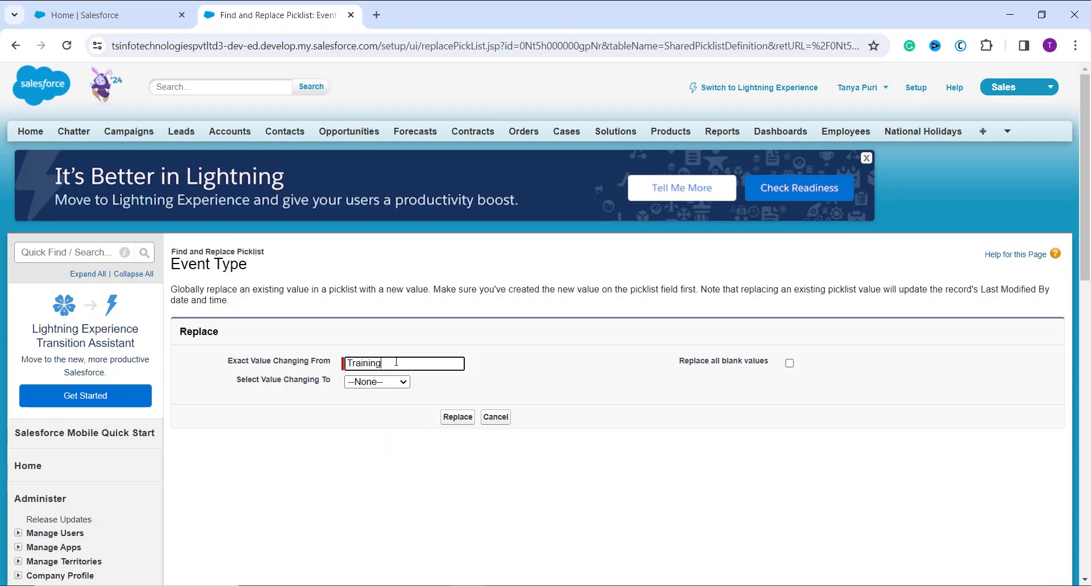
left_click(389, 415)
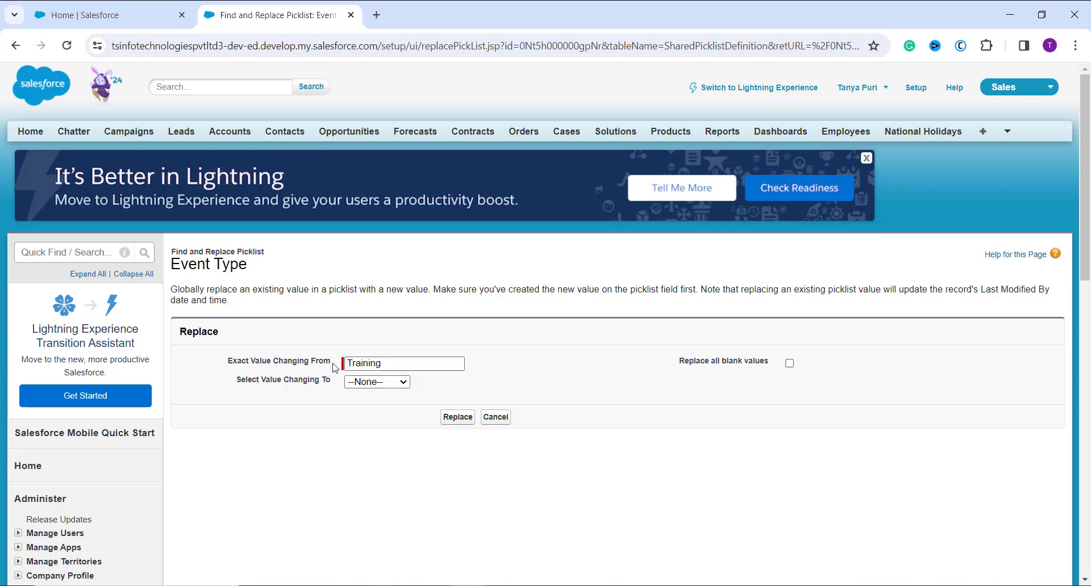
left_click(384, 384)
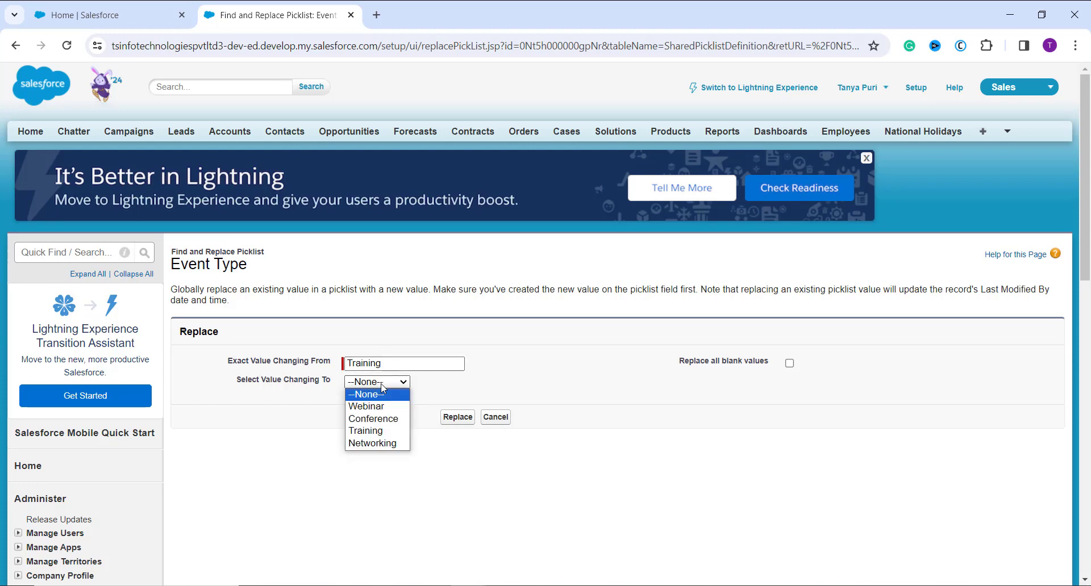
left_click(388, 423)
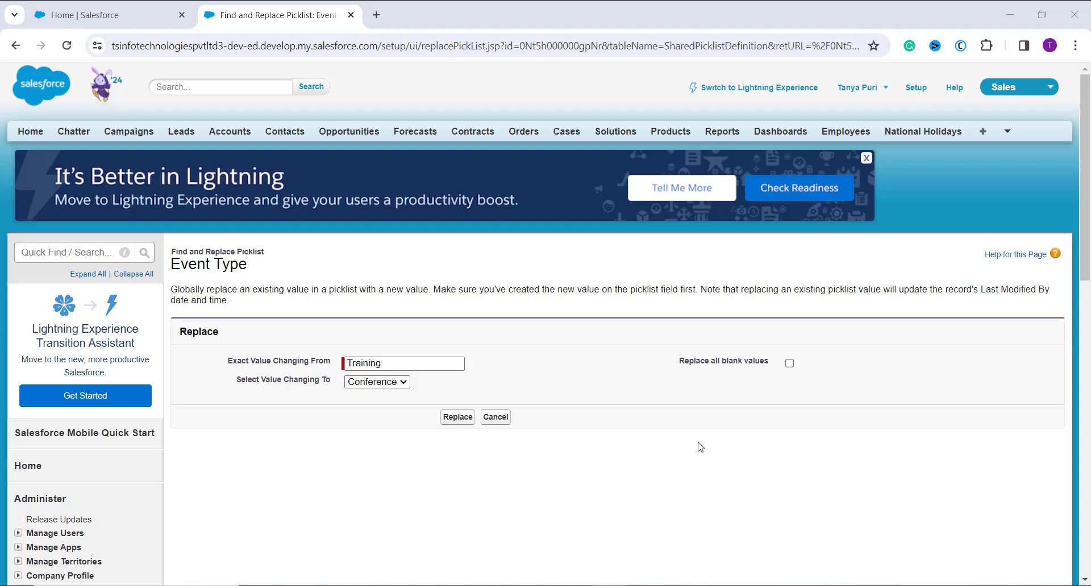
left_click(468, 419)
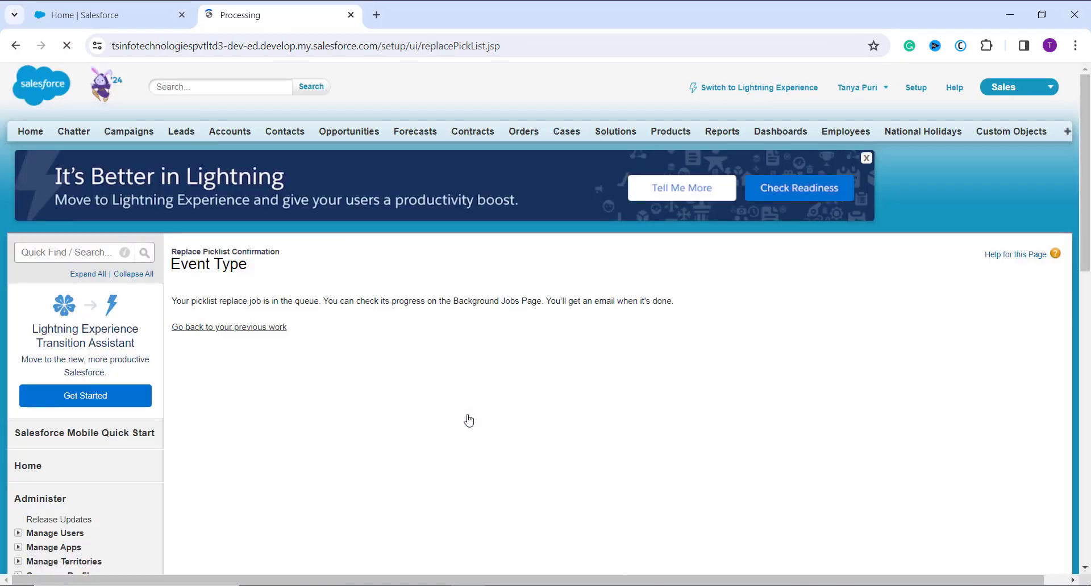